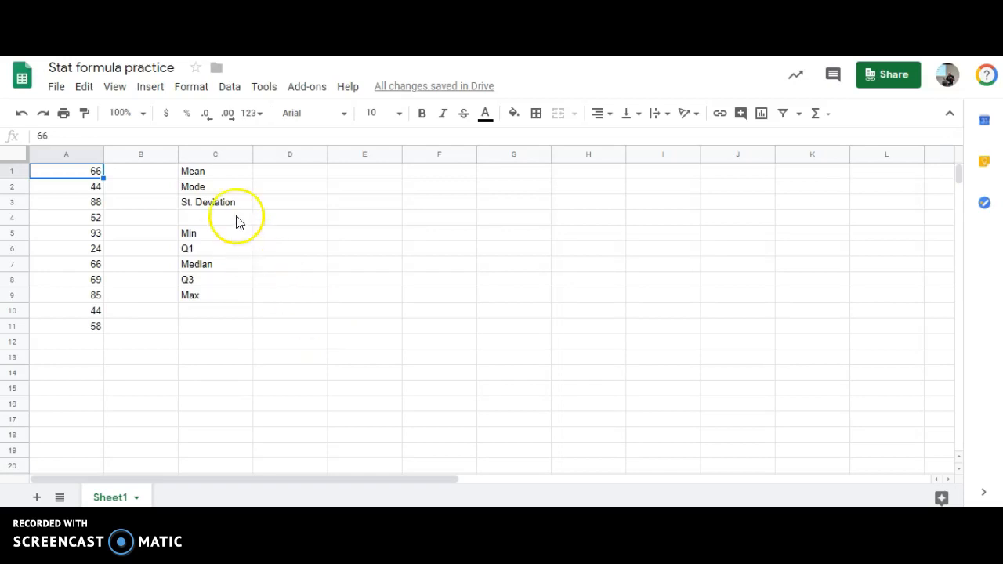
Review the statistic labels in C1:C9 and the quick summary statistics for the data in A1:A11
drag(196, 174, 196, 296)
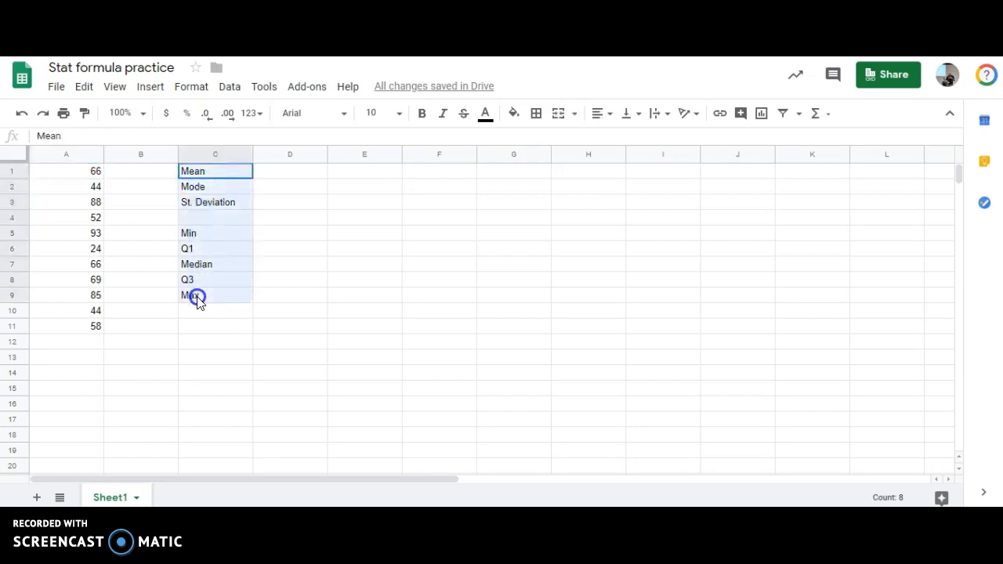
click(264, 388)
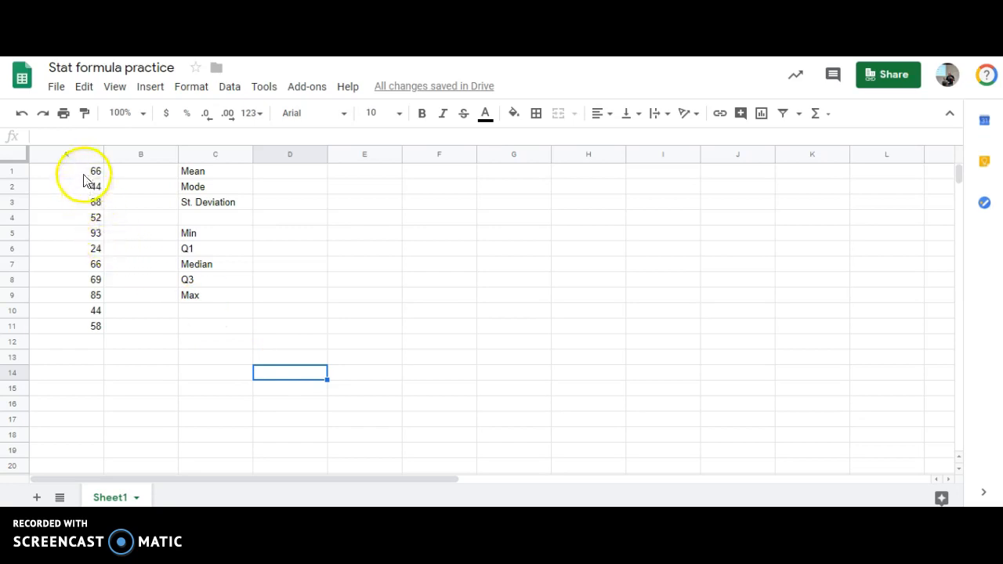
drag(83, 173, 82, 325)
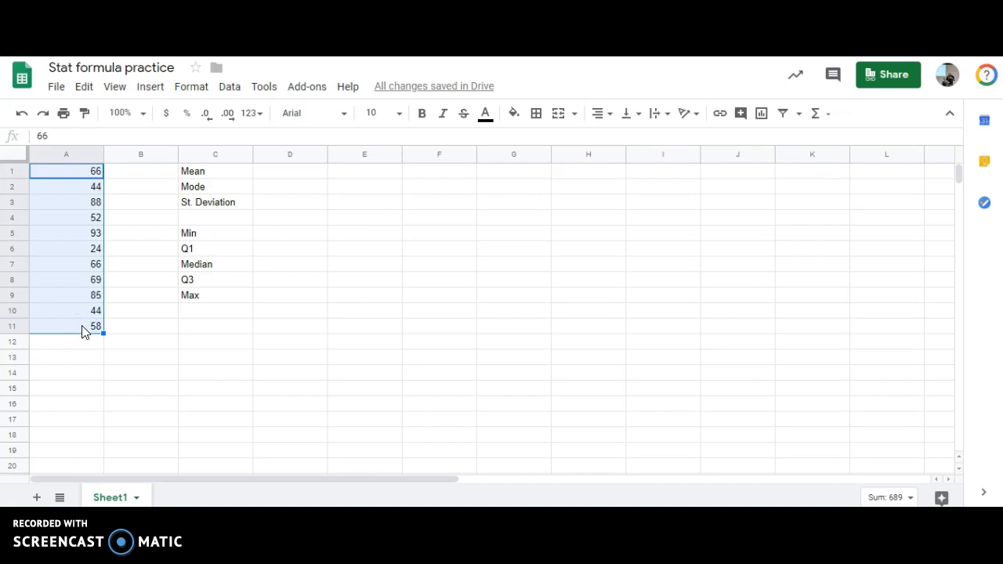
click(911, 499)
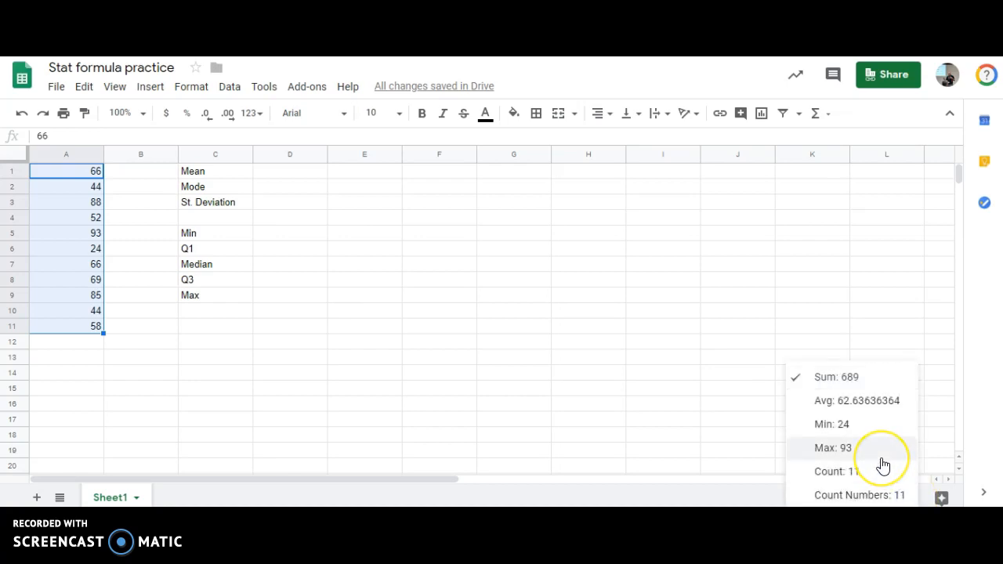
click(852, 408)
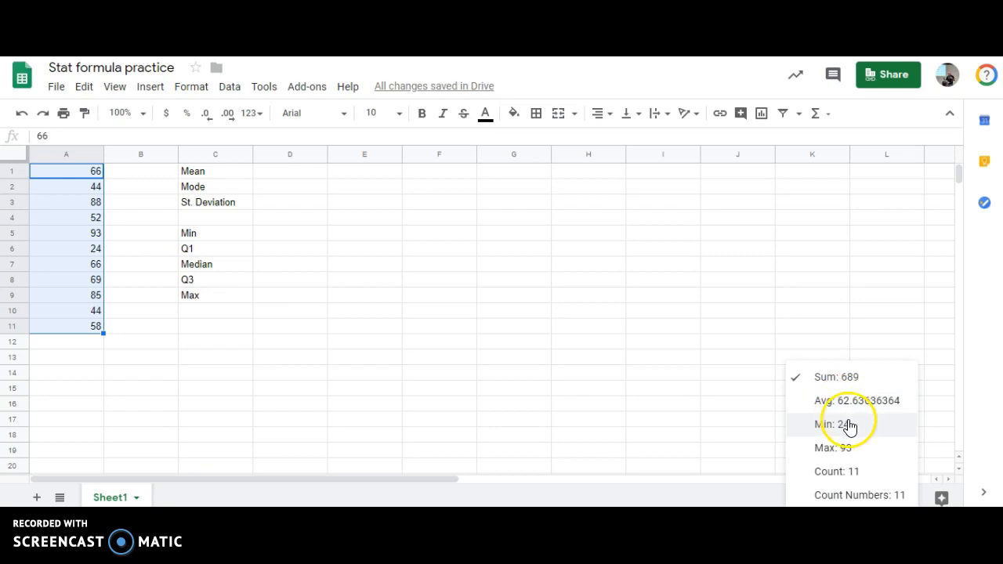
click(562, 357)
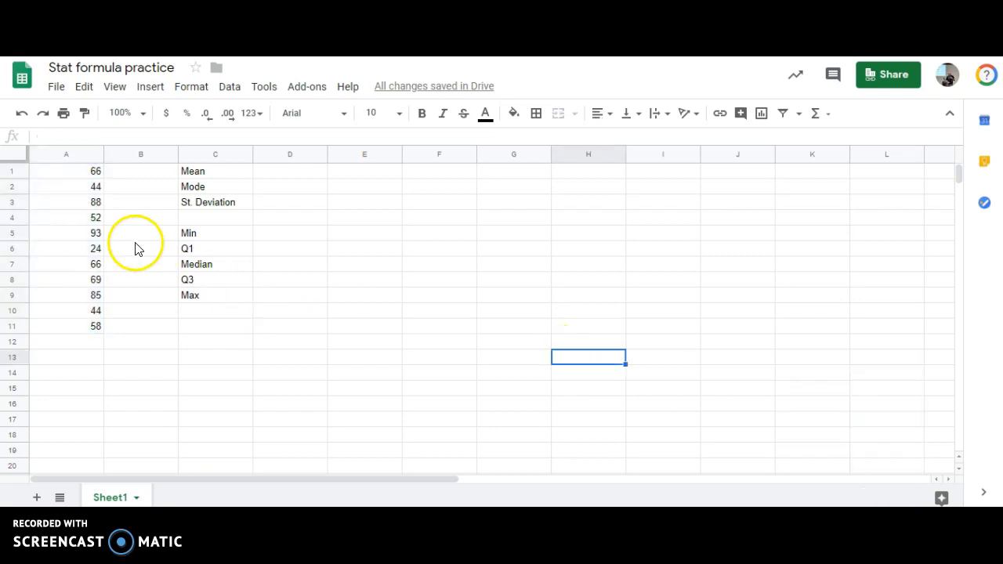
Sort the range A1:A11 by Column A in ascending order (A → Z), without a header row
drag(83, 172, 91, 327)
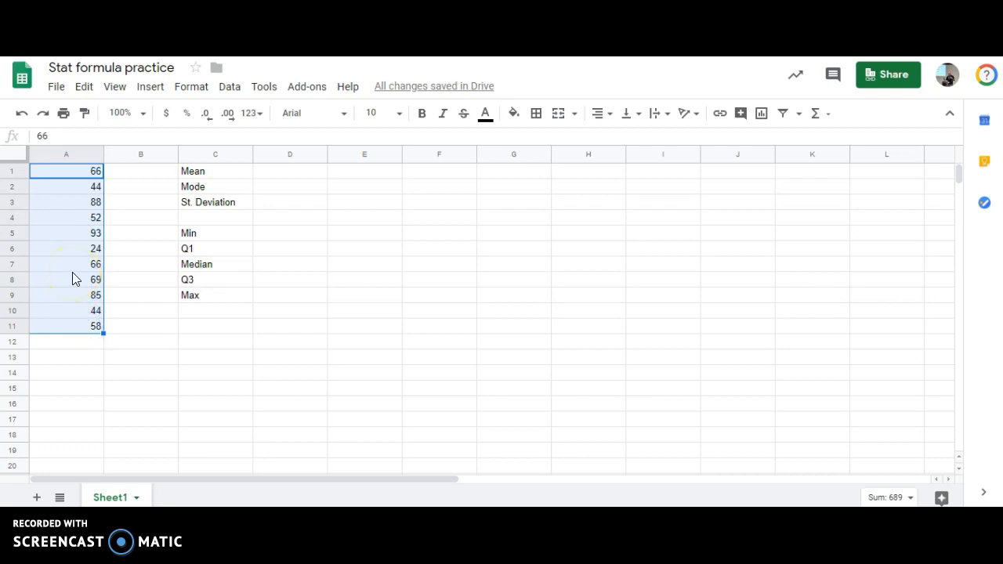
right_click(72, 272)
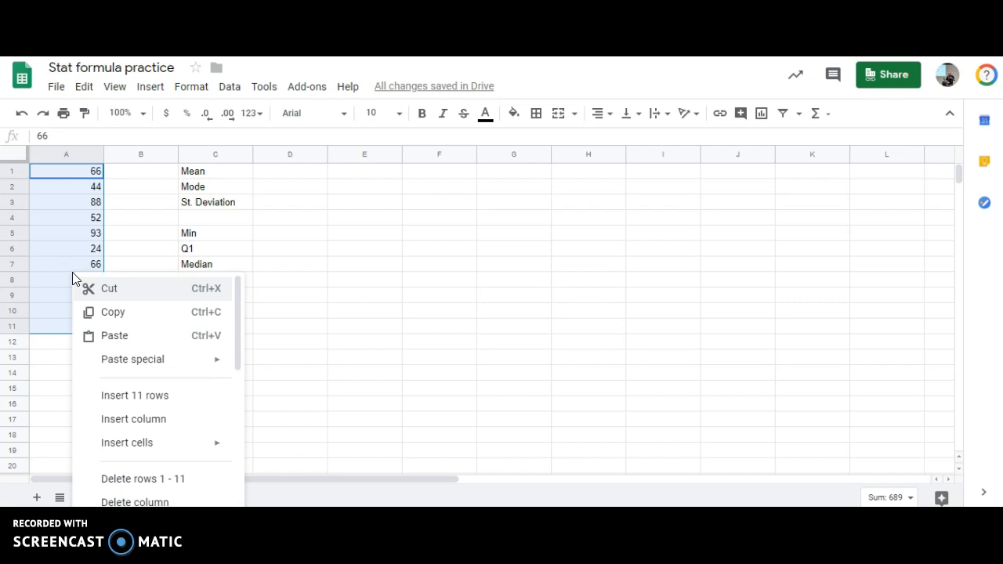
scroll(143, 336, down, 1)
scroll(145, 338, down, 4)
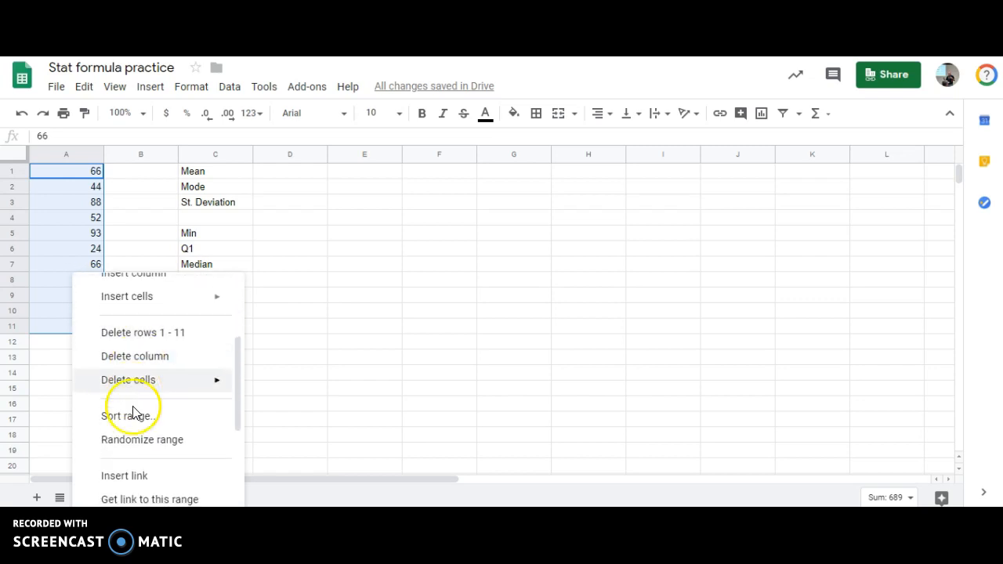
click(134, 415)
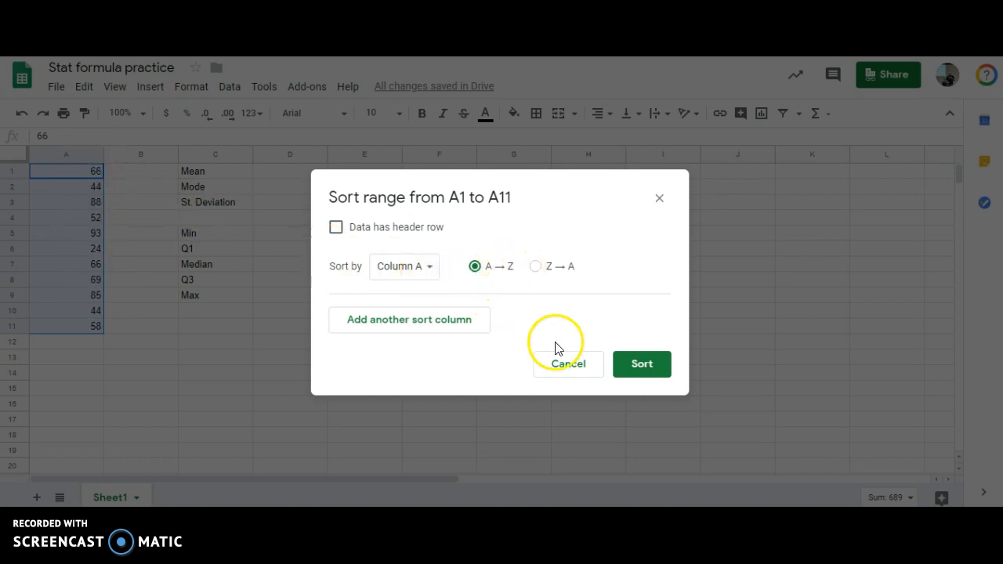
click(638, 366)
click(230, 364)
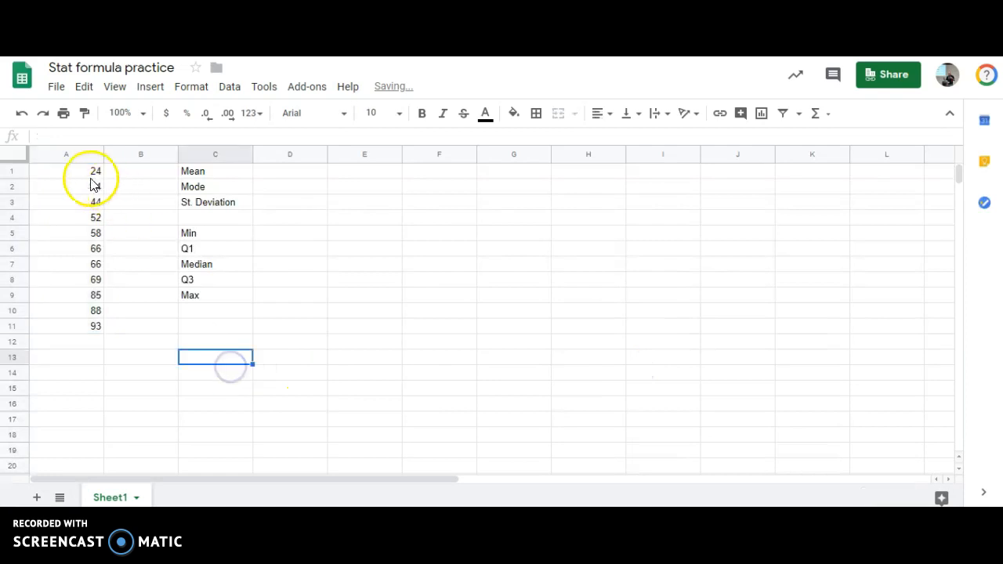
Examine the sorted data in A1:A11 for the middle value and any repeated values
drag(95, 172, 95, 324)
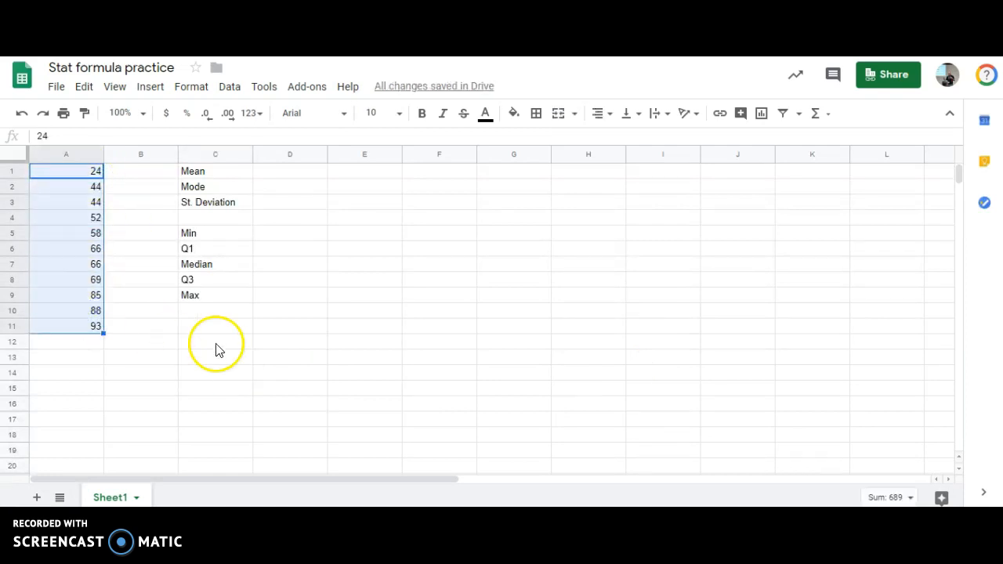
click(261, 351)
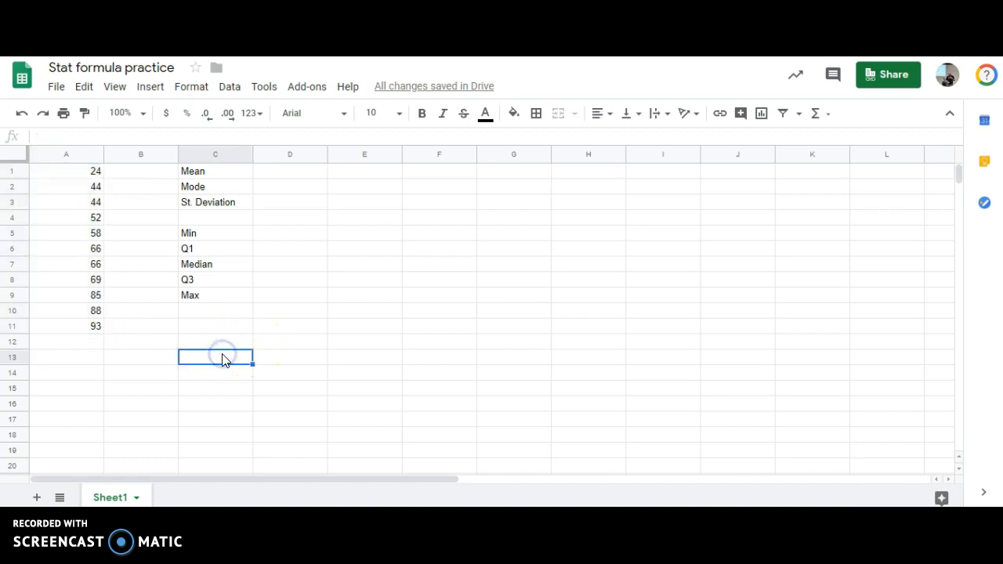
click(61, 253)
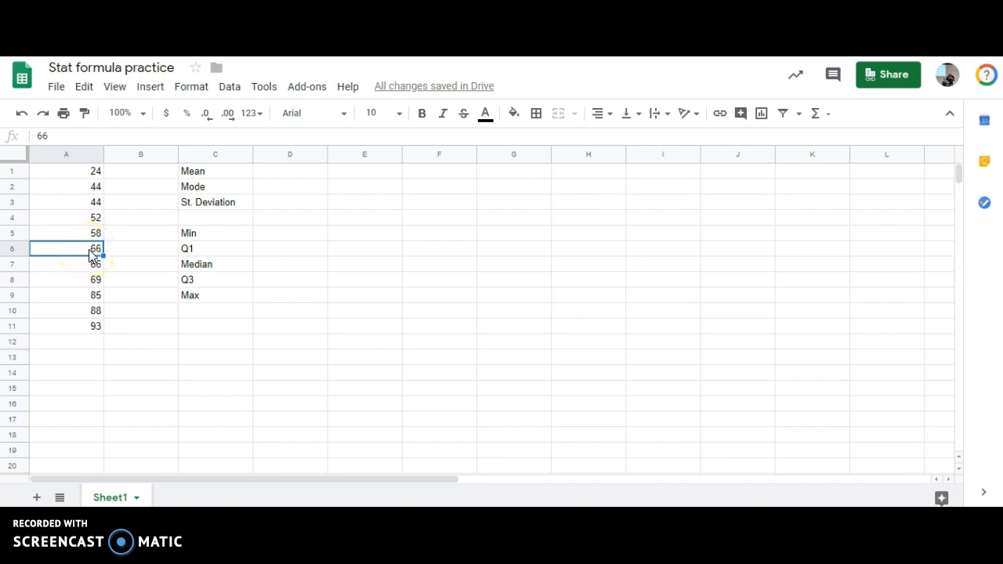
click(95, 203)
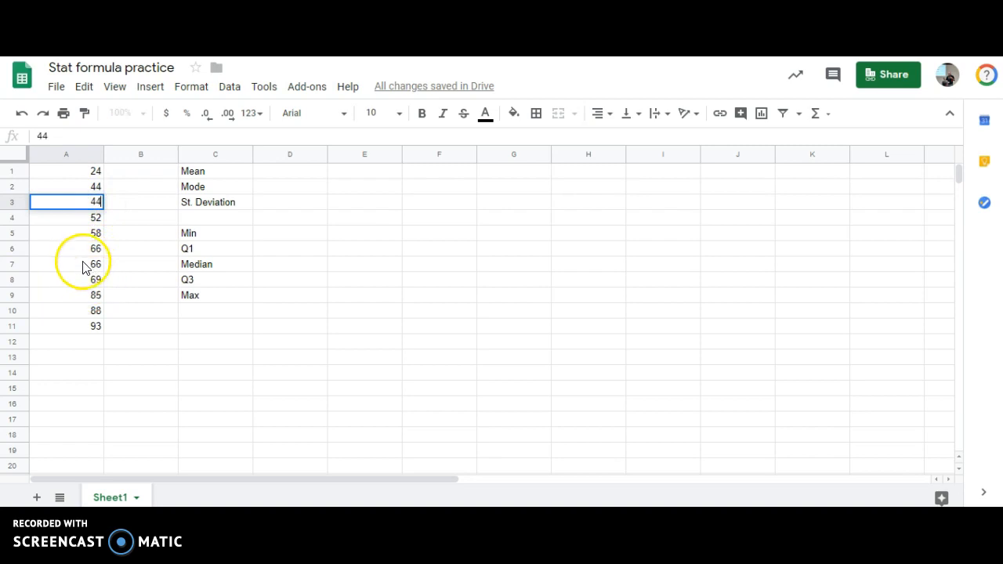
click(132, 312)
drag(89, 172, 89, 332)
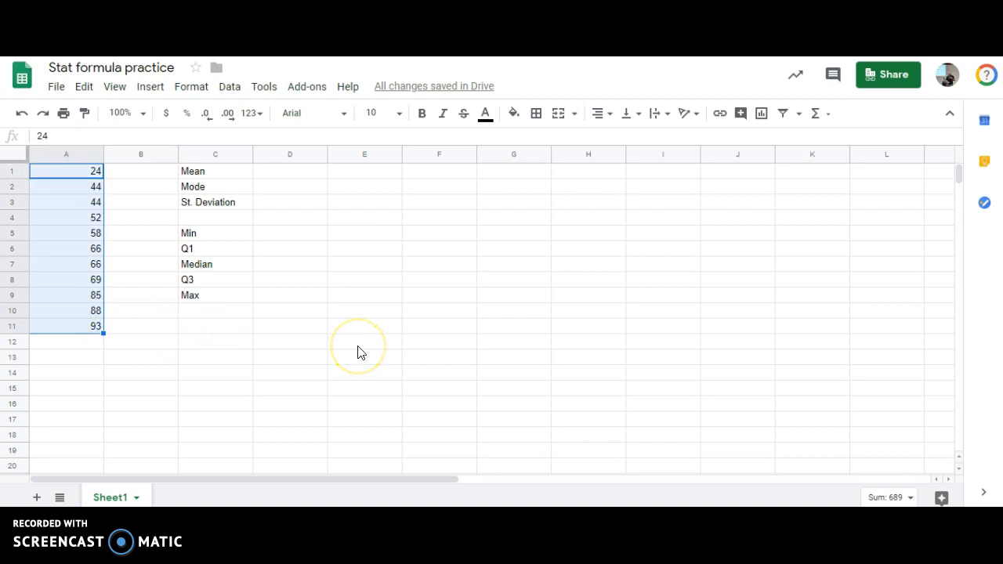
click(497, 313)
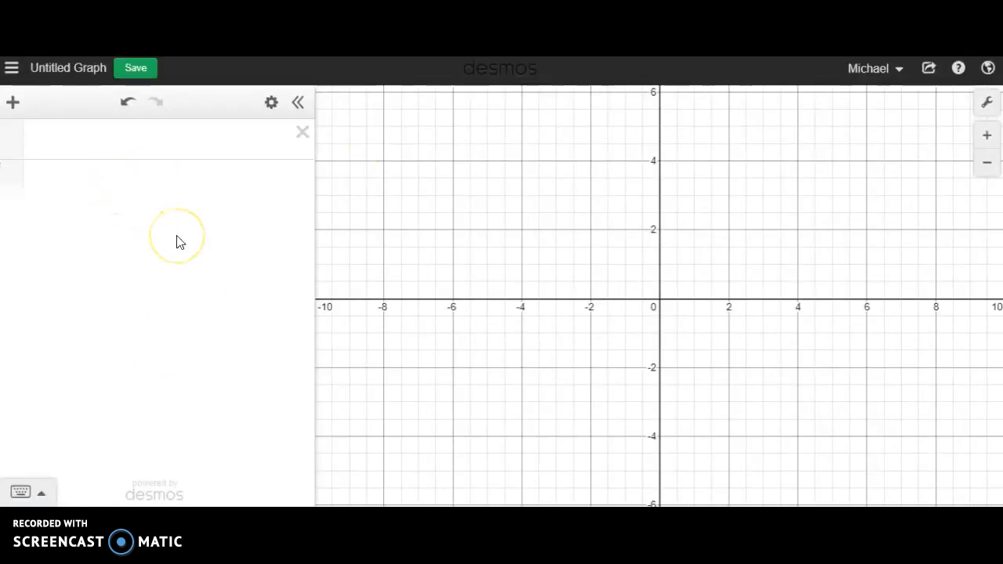
Switch to the Desmos graphing calculator and start a list definition with "L =" in the first expression line
click(131, 137)
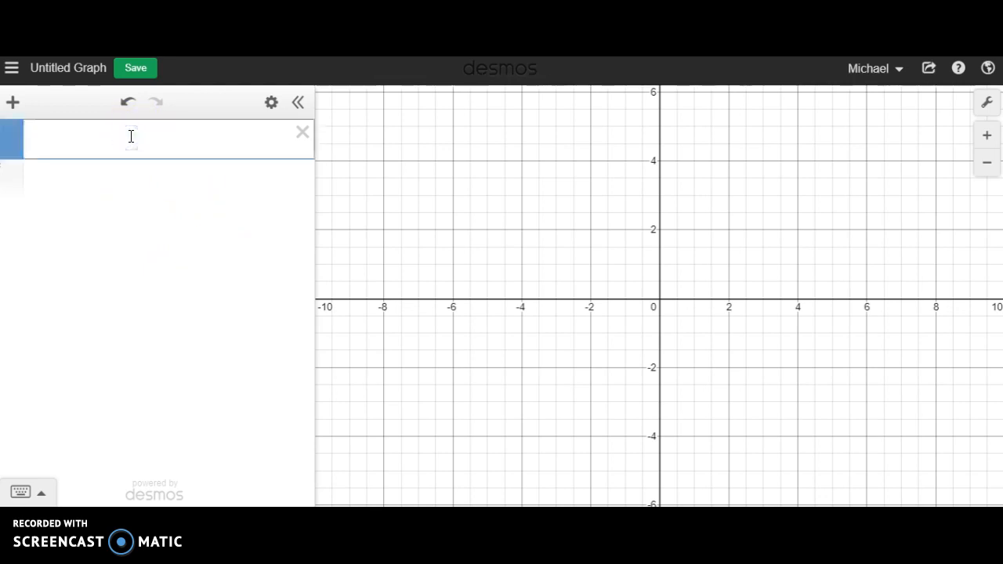
text(L =)
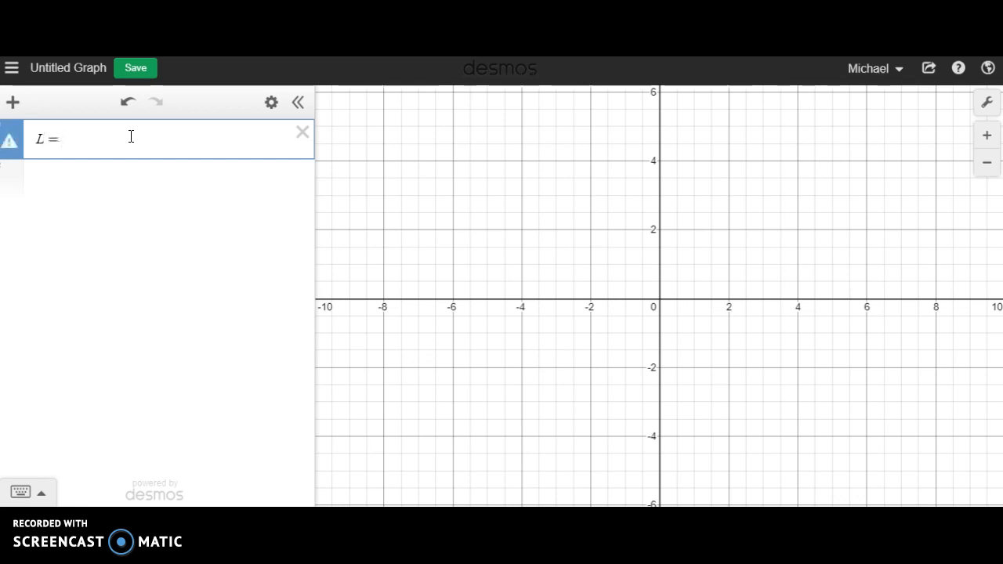
click(98, 138)
text([)
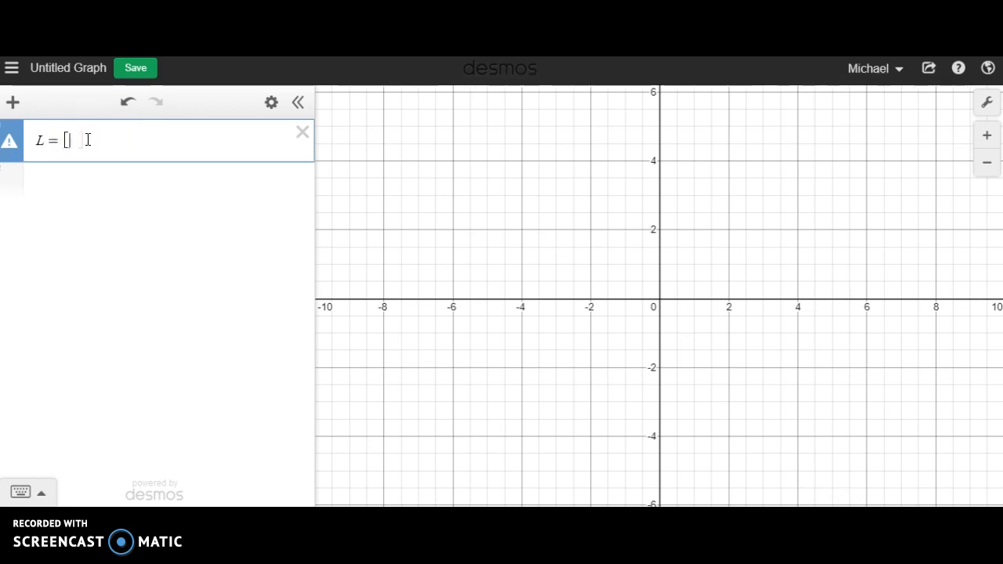
key(BackSpace)
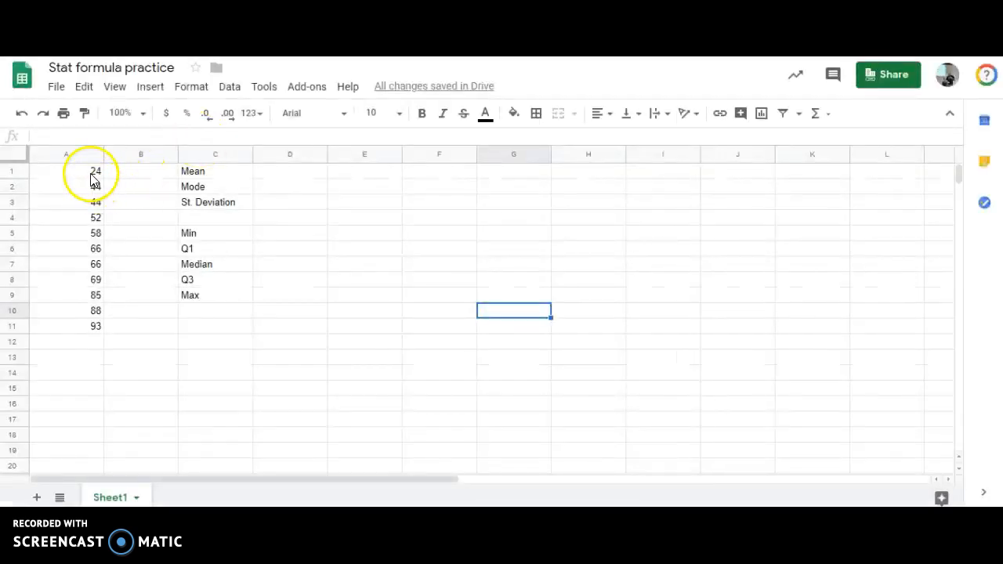
Copy the data in A1:A11 from the Stat formula practice sheet and paste it after "L =" in Desmos
click(91, 174)
drag(92, 190, 98, 332)
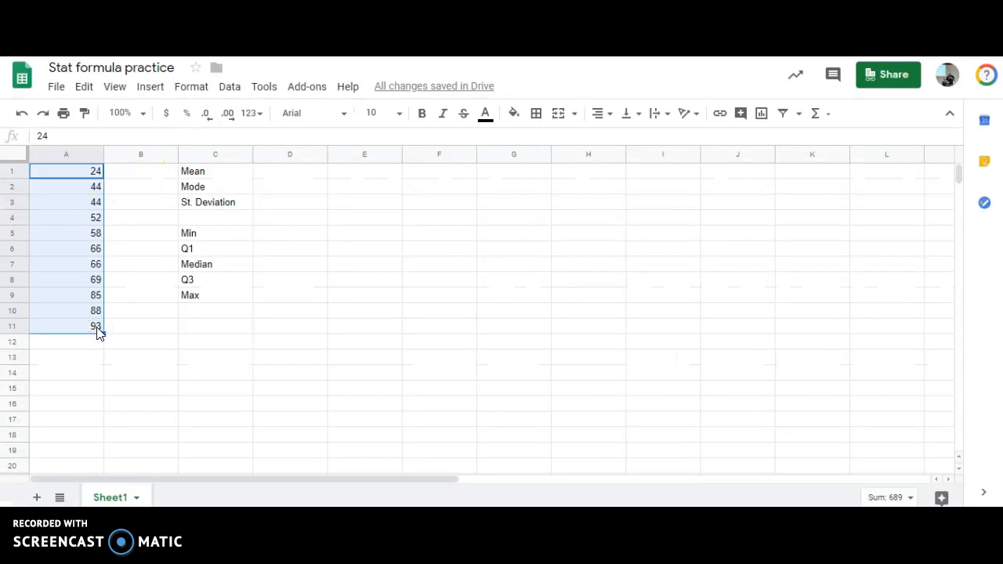
key(ctrl+c)
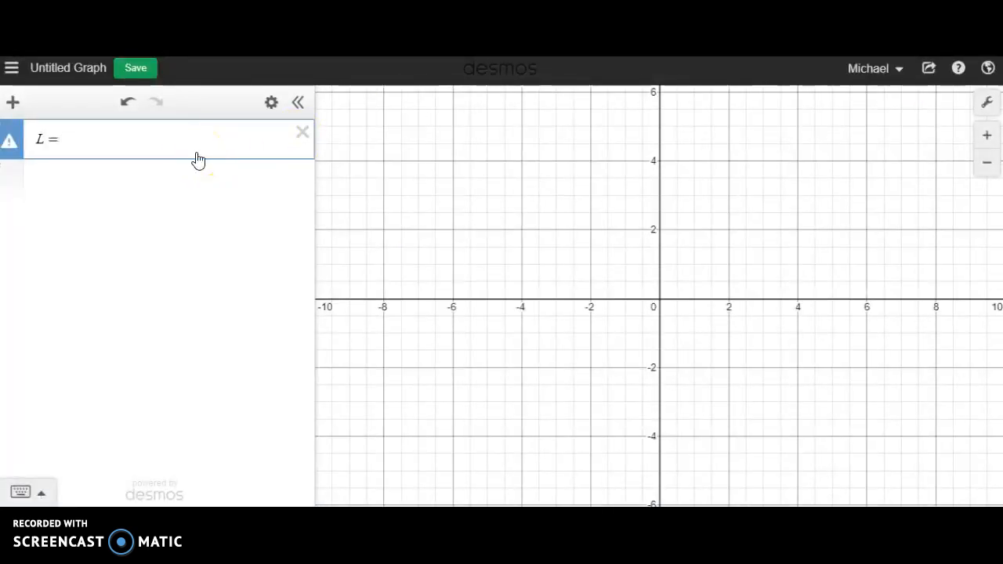
key(ctrl+v)
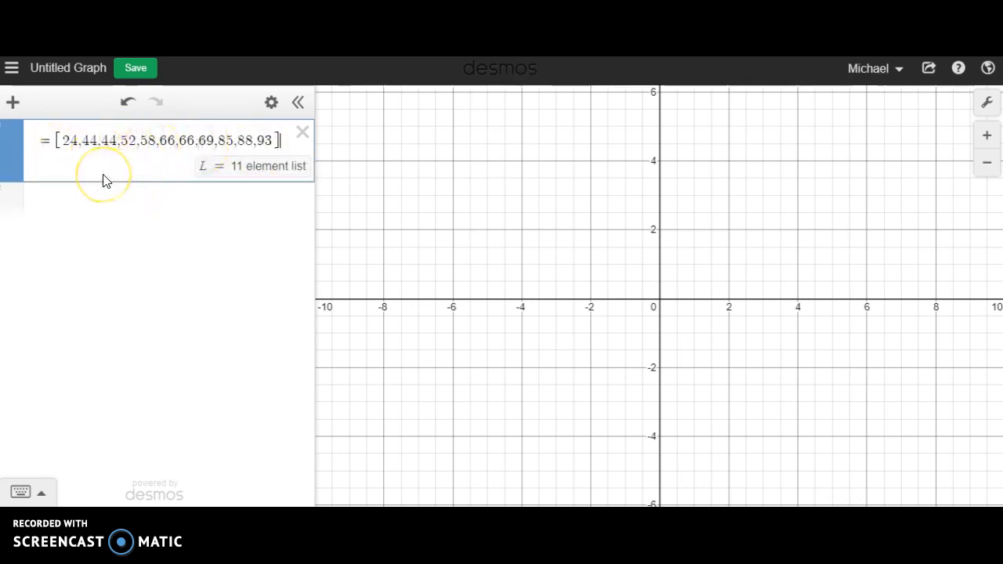
Calculate the mean and median of the list by entering mean(L) and median(L) on separate expression lines
click(128, 210)
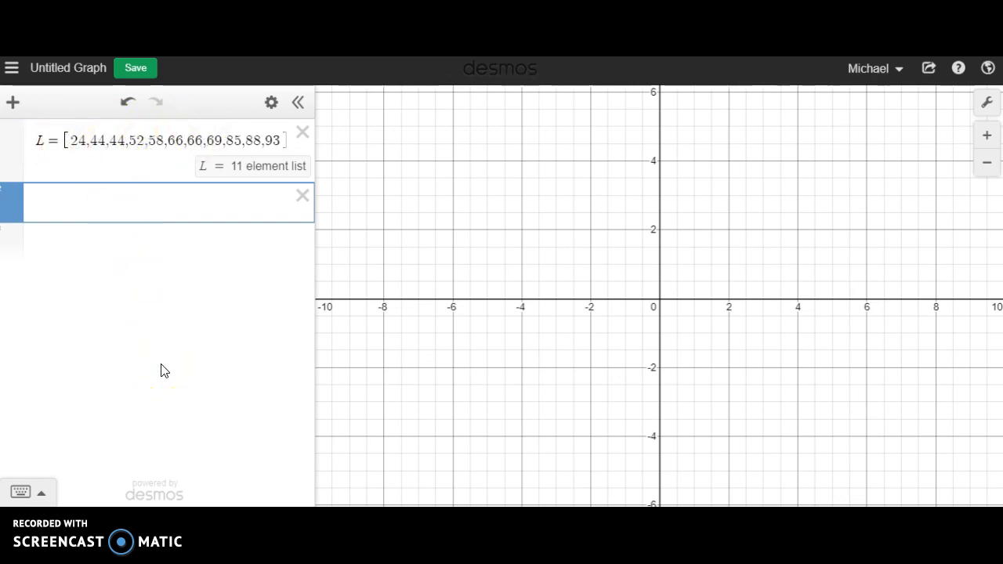
text(mean(L)
click(228, 261)
click(160, 265)
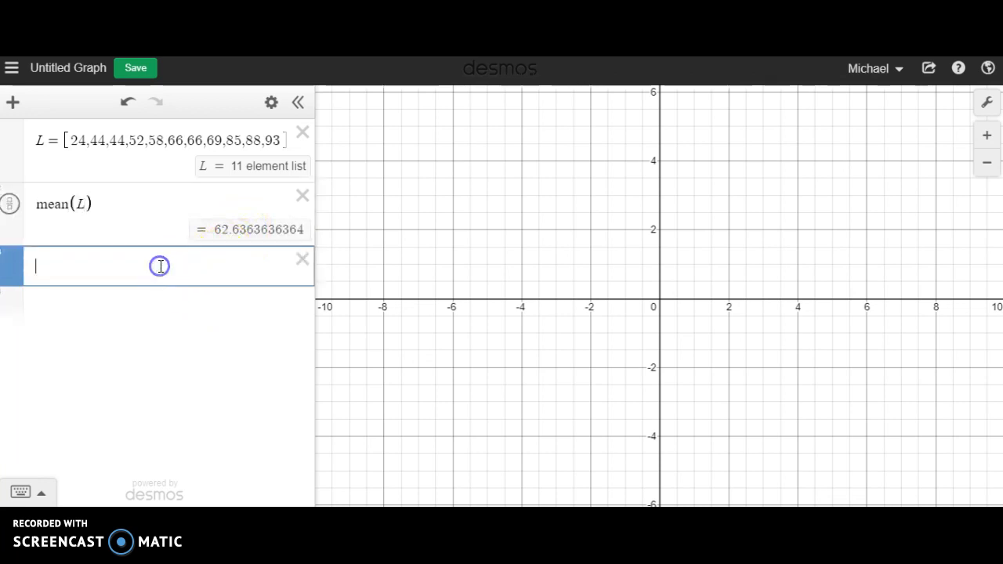
text(median(L))
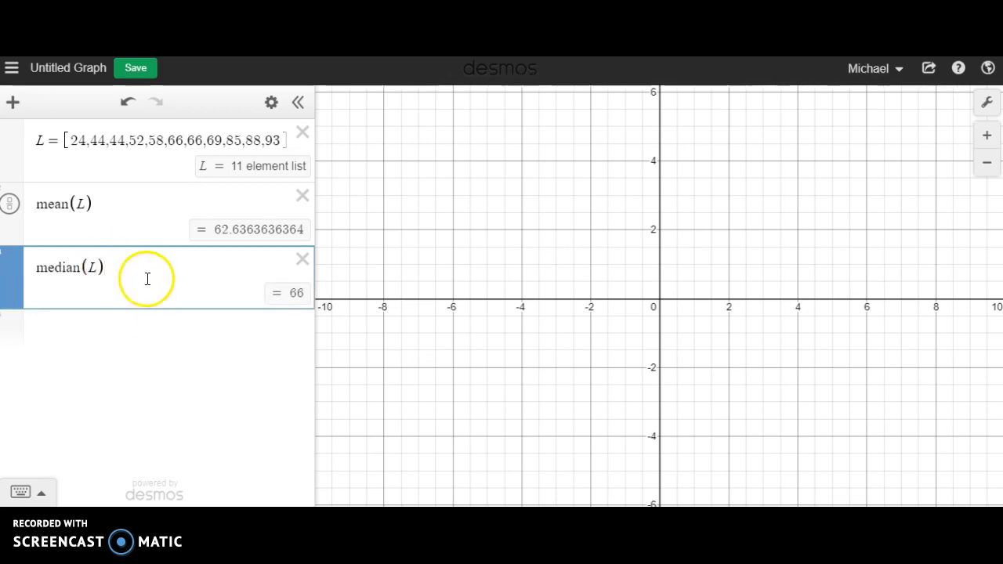
Calculate the first quartile of the list on a new expression line with quartile(L,1)
click(135, 334)
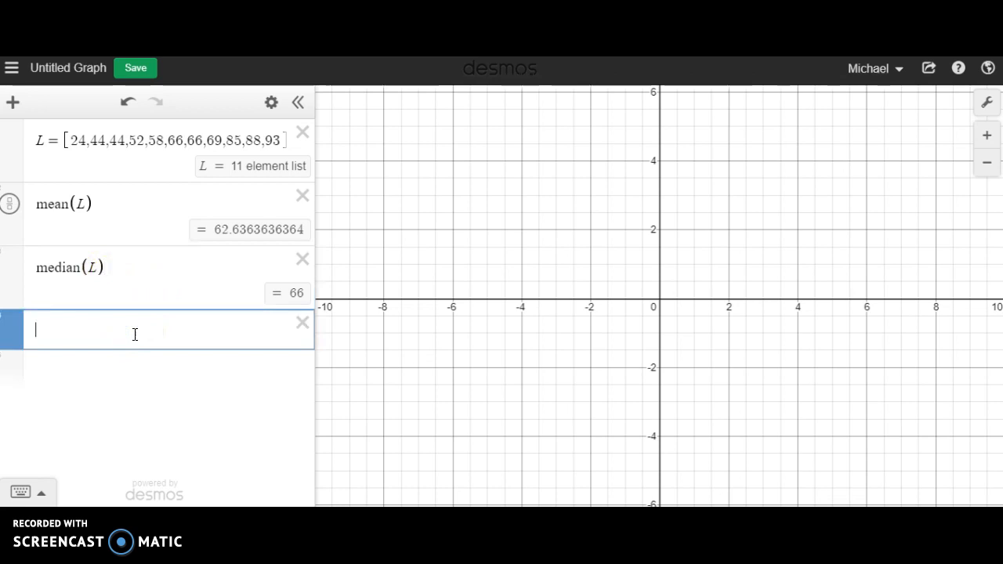
text(qu)
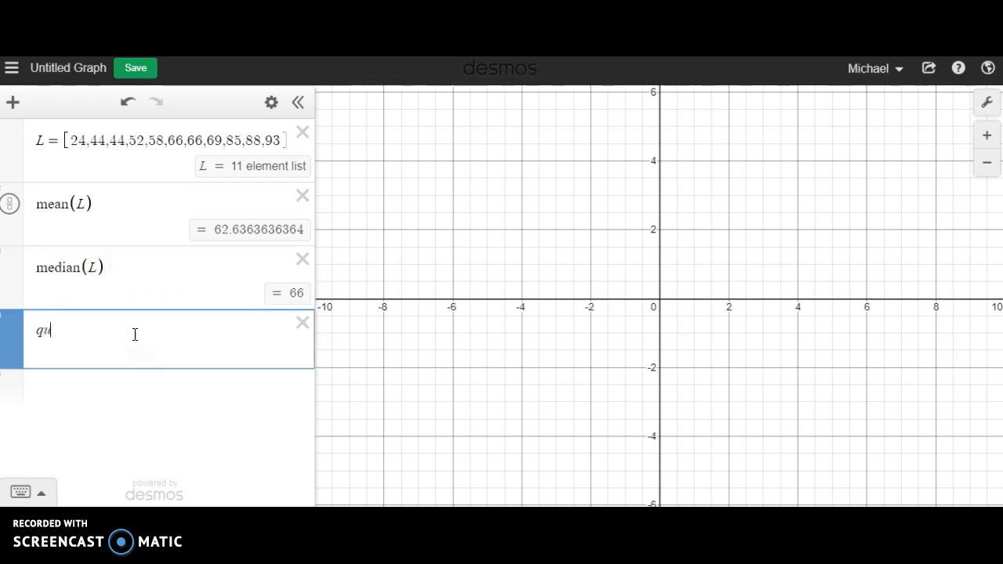
text(artile(L)
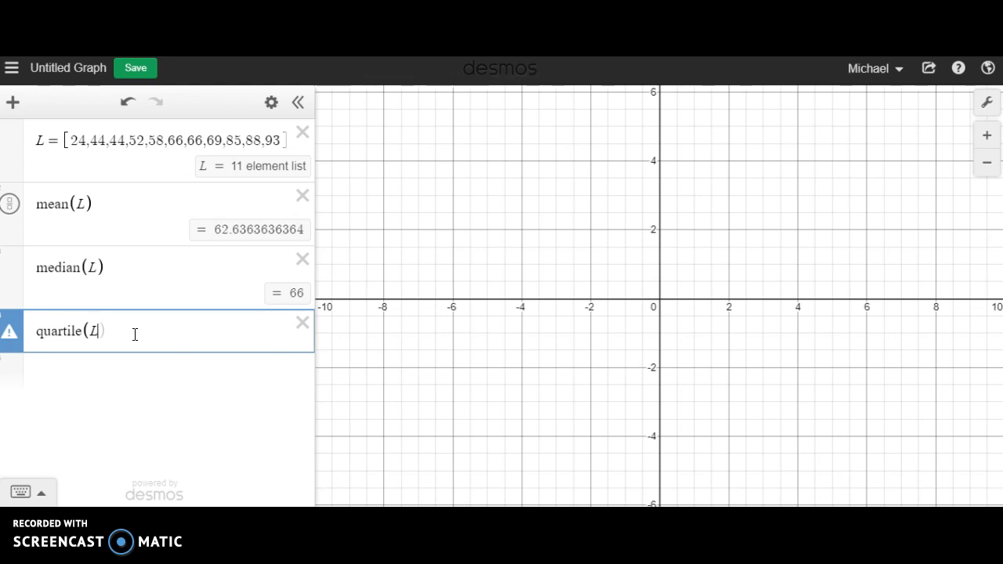
text(,1)
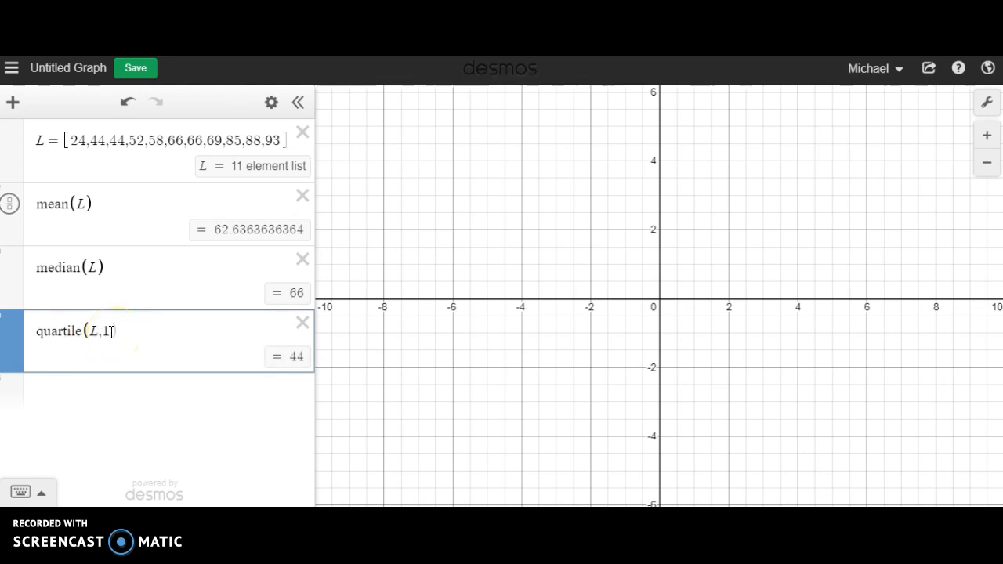
Calculate the third quartile with quartile(L,3) on its own expression line and add an empty line below it
click(110, 403)
text(qu)
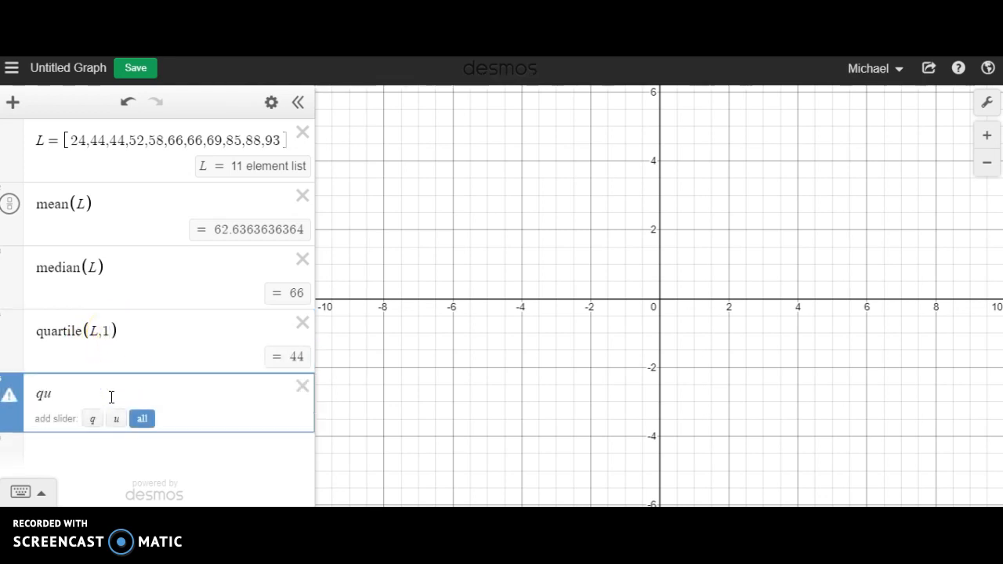
text(a)
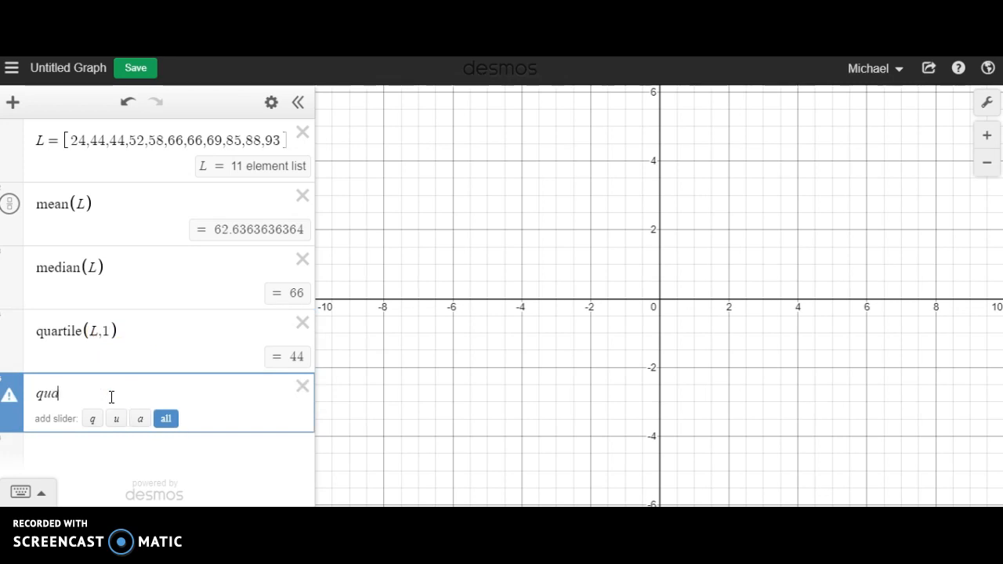
text(rtile(L,3)
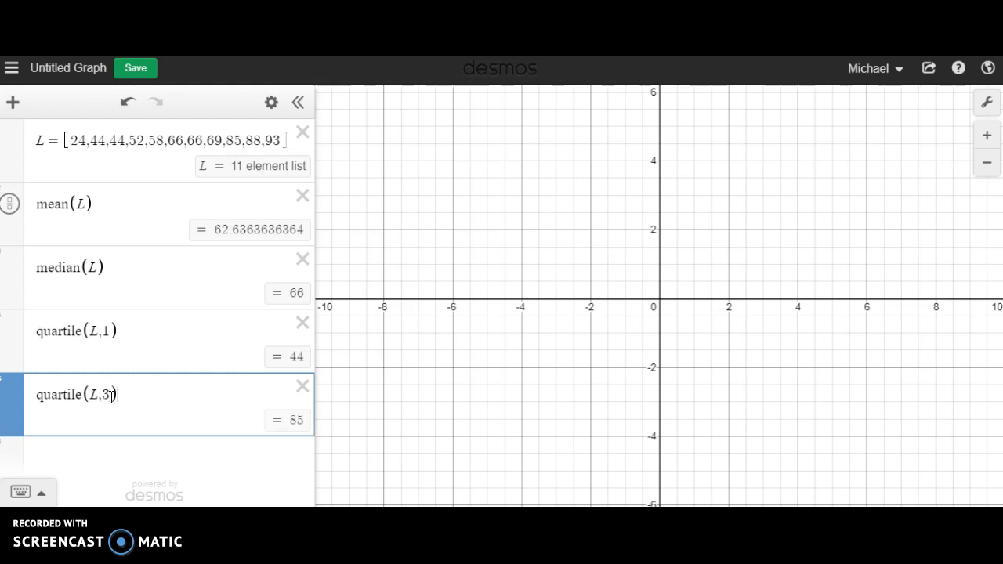
click(116, 459)
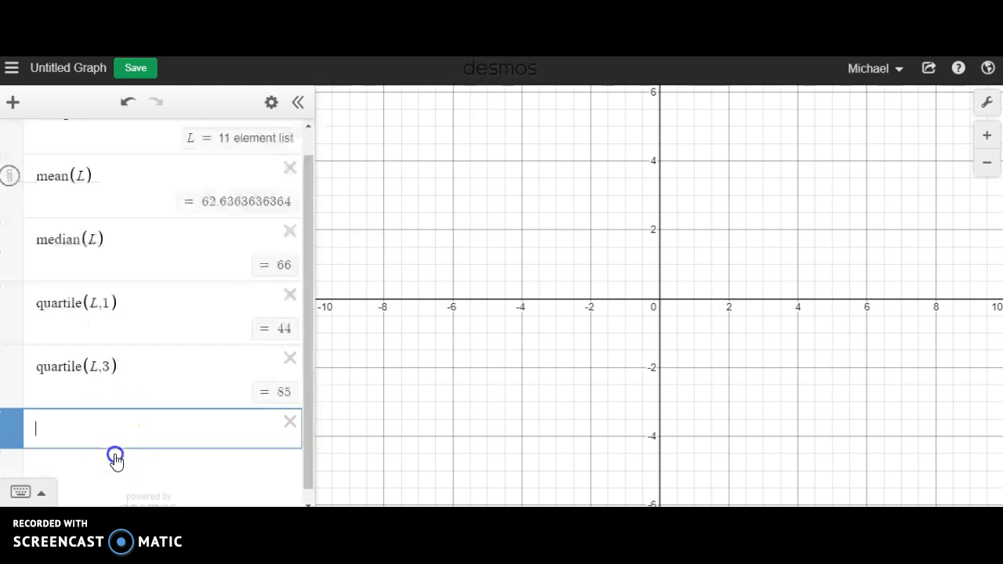
text(st)
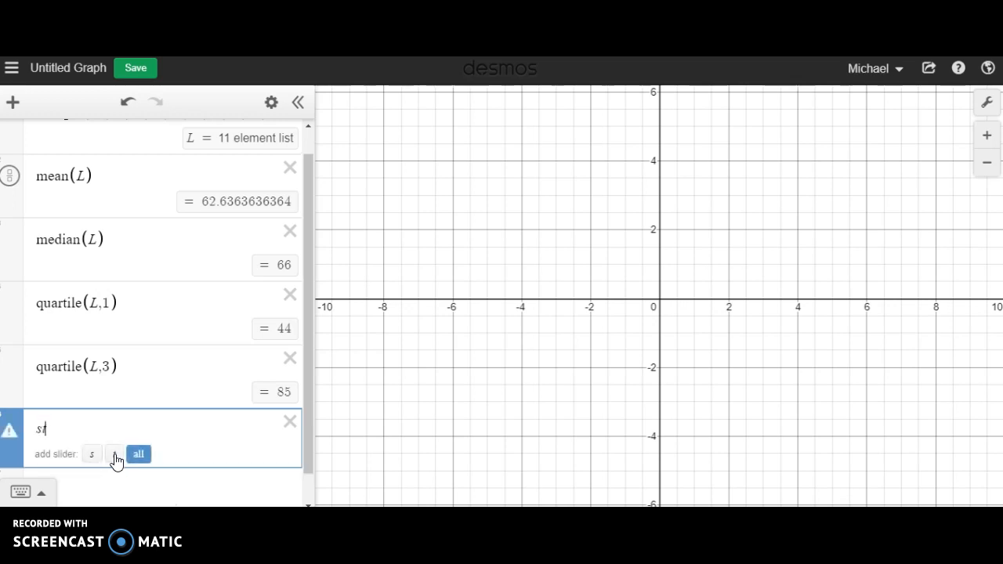
text(de)
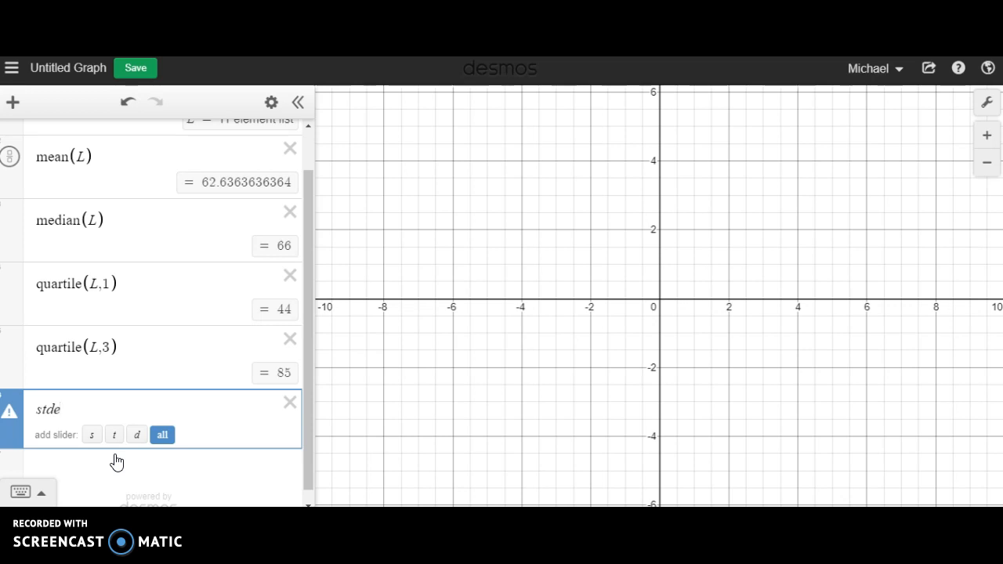
key(BackSpace)
key(BackSpace)
key(BackSpace)
key(BackSpace)
text(devia)
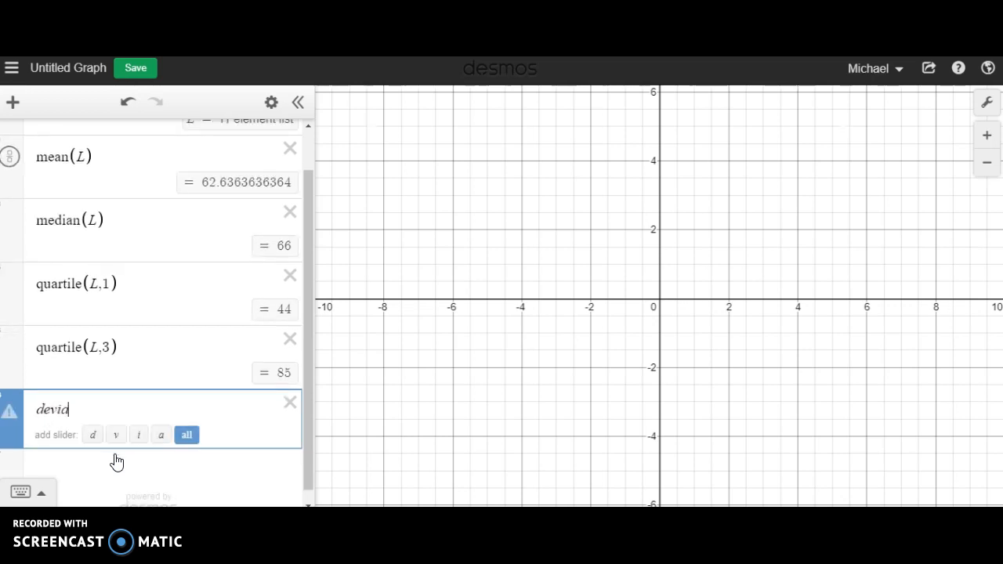
key(BackSpace)
key(BackSpace)
key(BackSpace)
key(BackSpace)
key(BackSpace)
key(BackSpace)
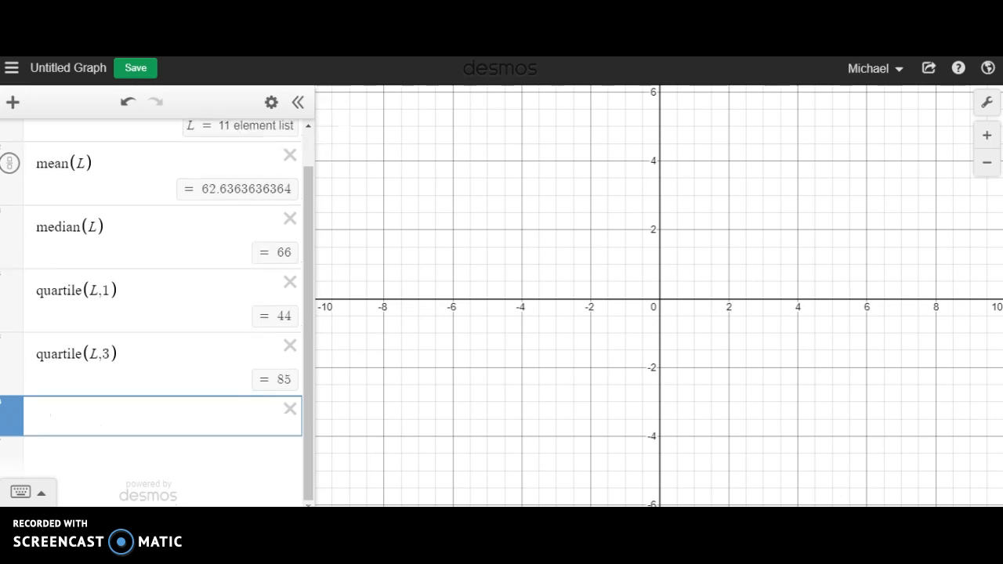
Switch to the Stat formula practice sheet in Google Sheets and calculate the standard deviation of A1:A11 in cell A13 with STDEV
key(ctrl+Tab)
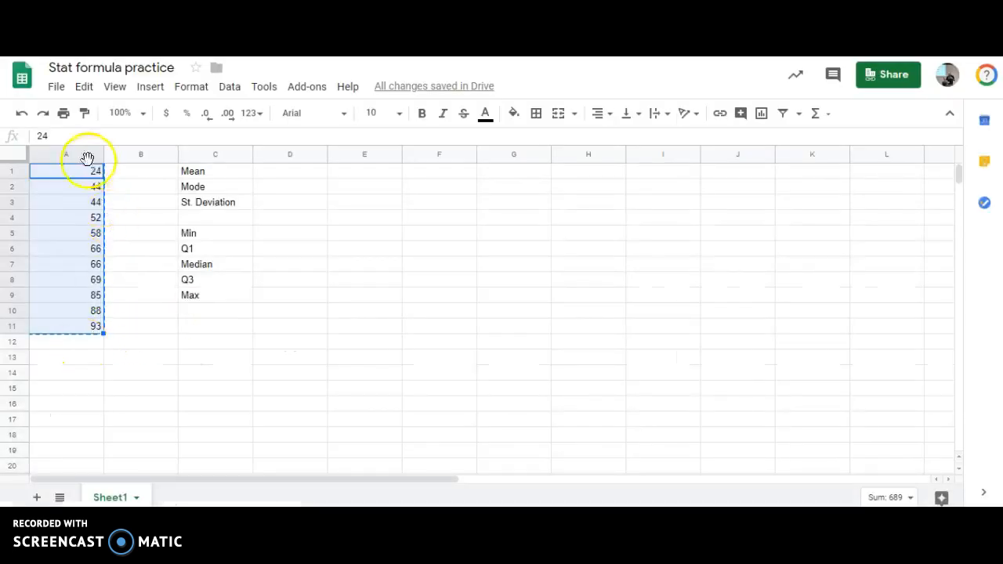
click(66, 356)
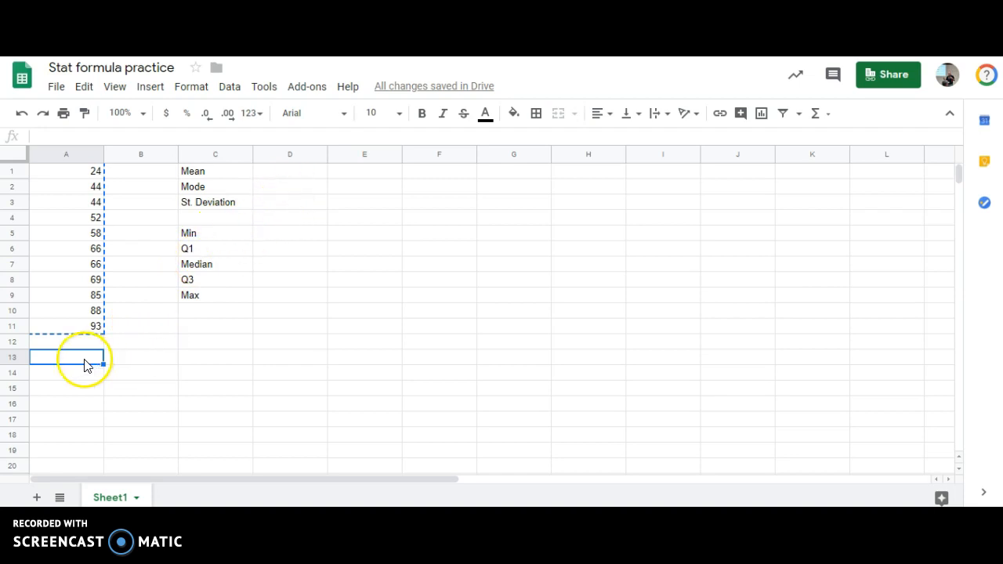
text(=)
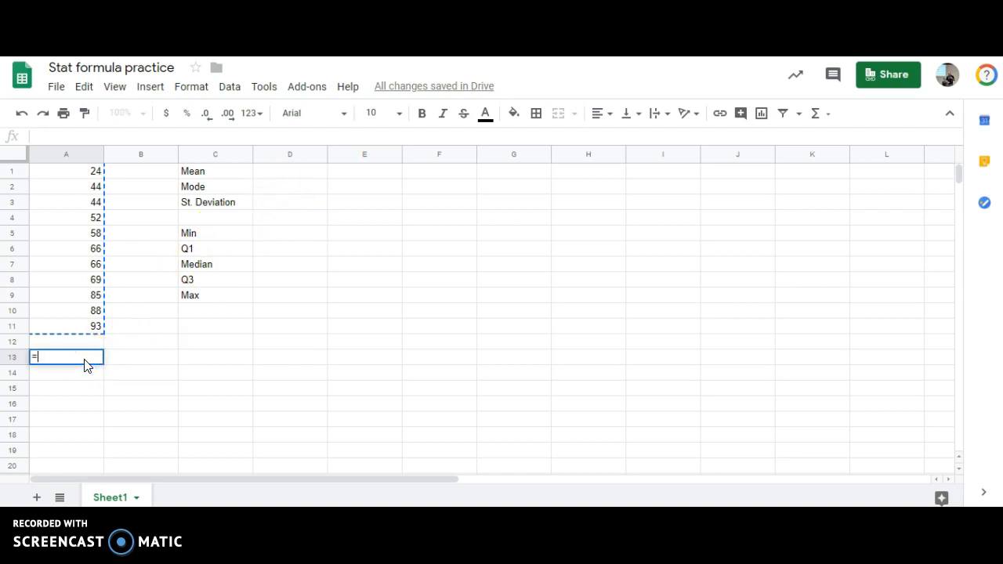
text(stde)
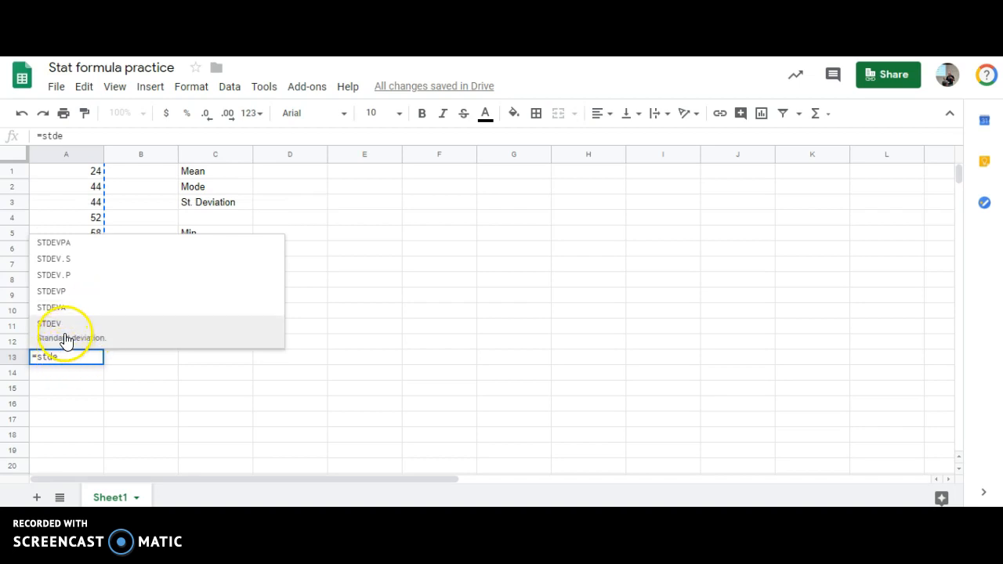
click(66, 341)
drag(80, 172, 83, 330)
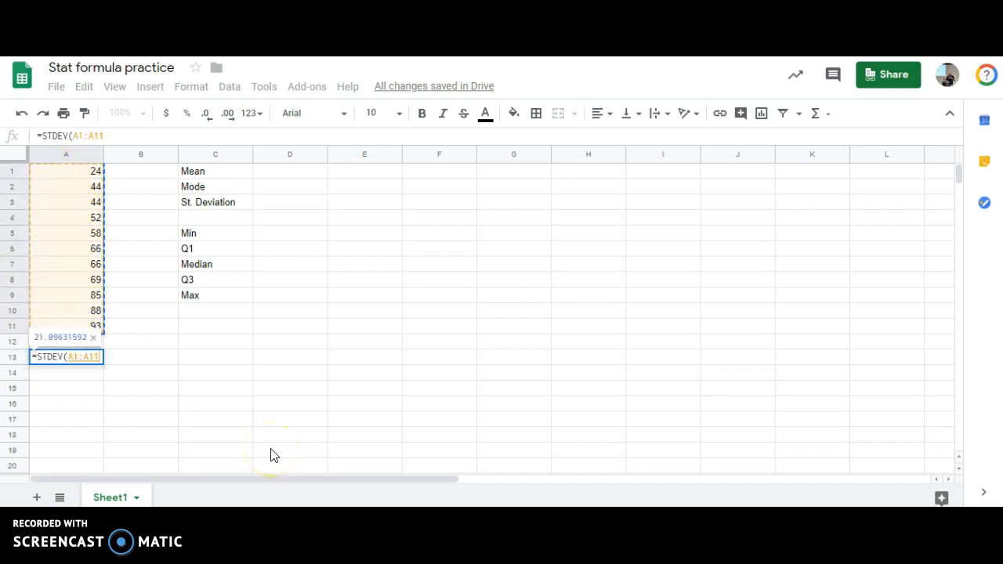
key(Return)
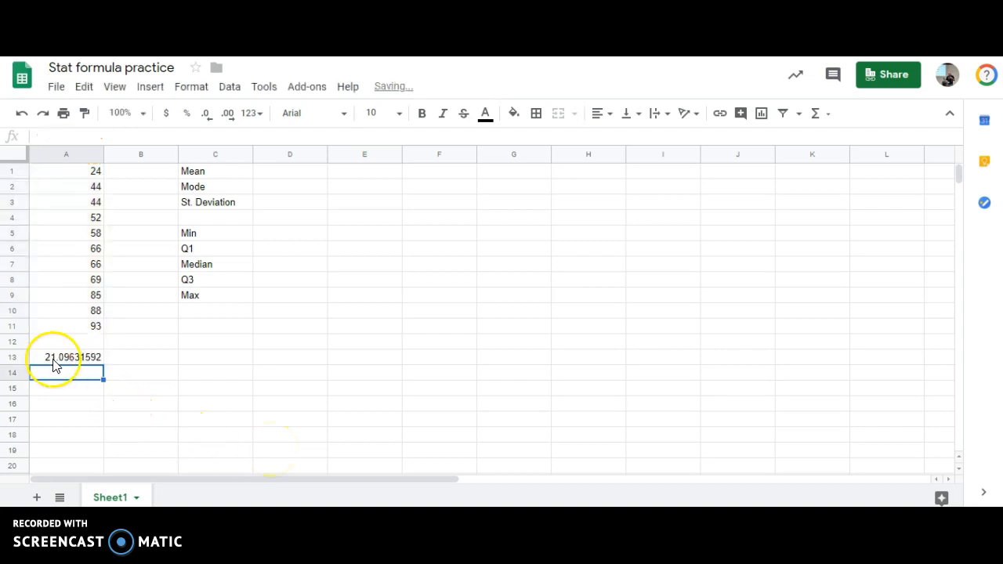